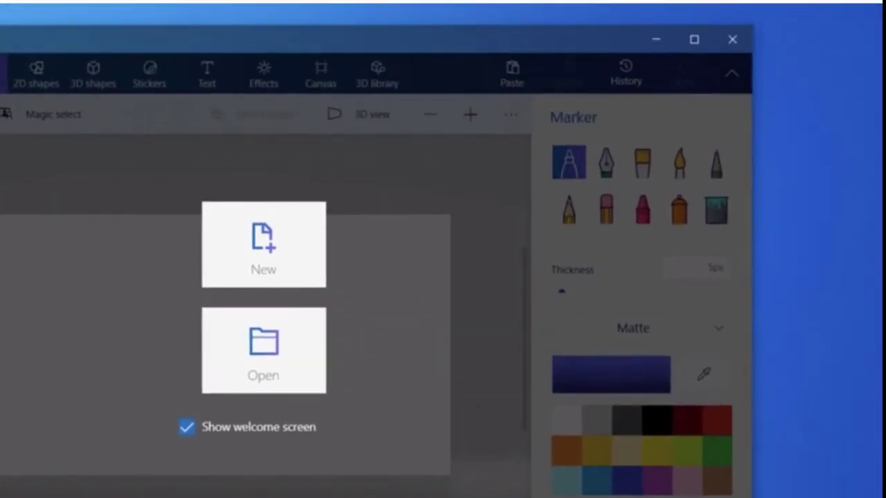
# Move the Paint 3D window right so the whole welcome screen is visible.
pyautogui.moveTo(305, 46); pyautogui.dragTo(498, 28)
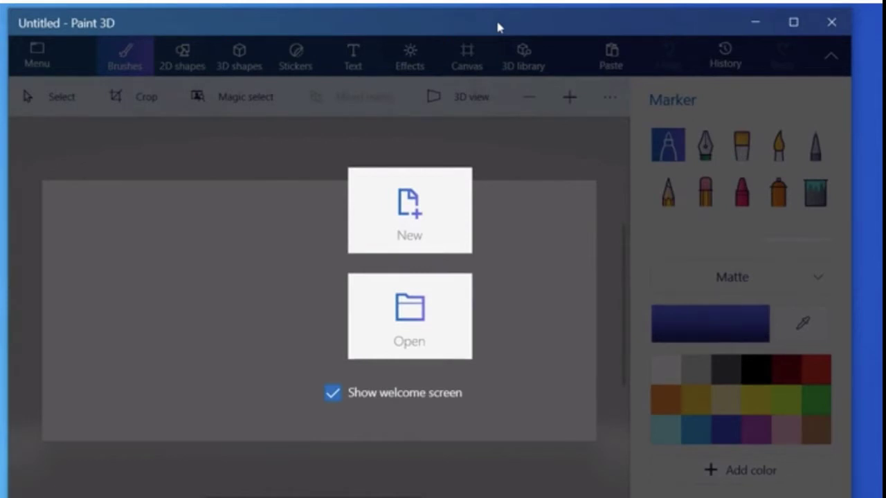
# Start a new project and open the ducks01 photo from the file browser.
pyautogui.click(417, 211)
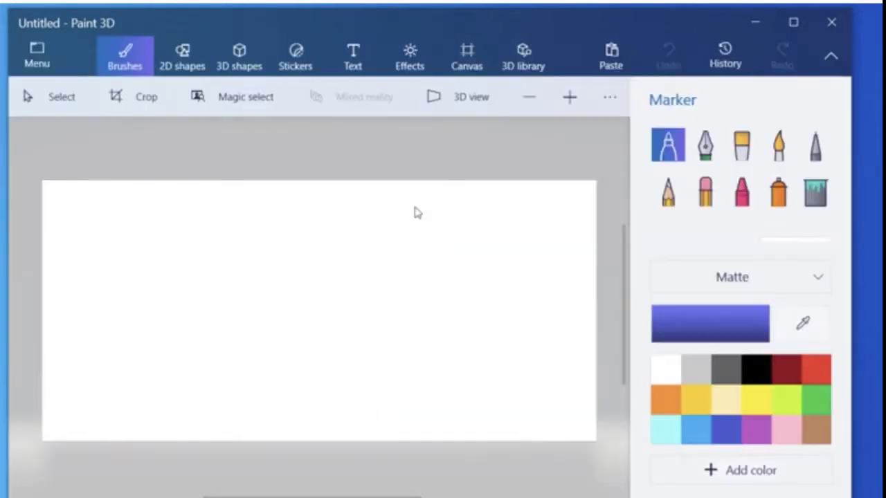
pyautogui.click(37, 52)
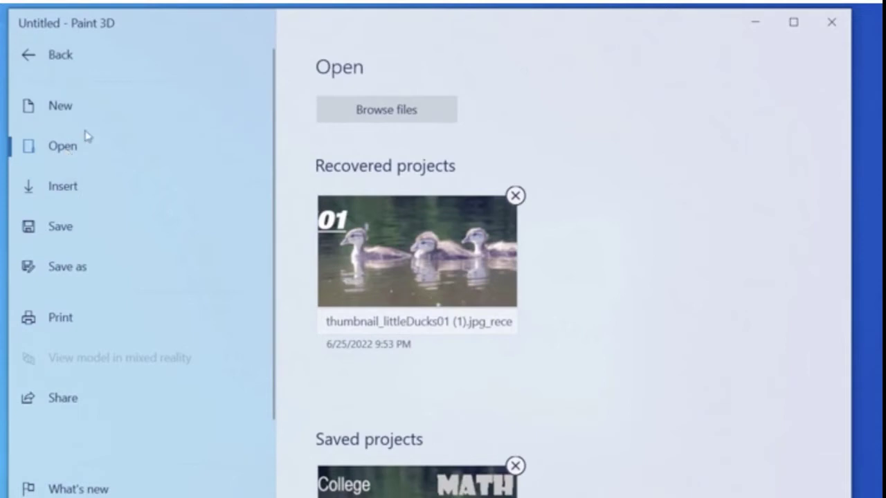
pyautogui.click(372, 102)
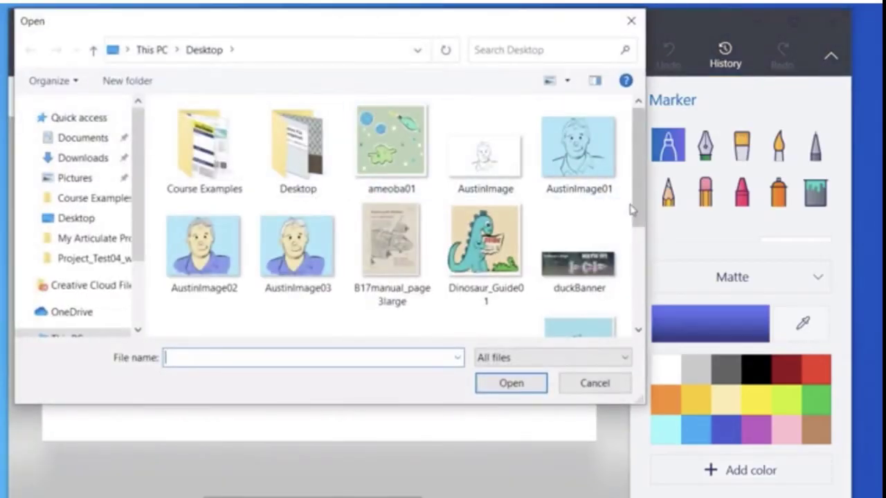
pyautogui.moveTo(633, 207); pyautogui.dragTo(638, 290)
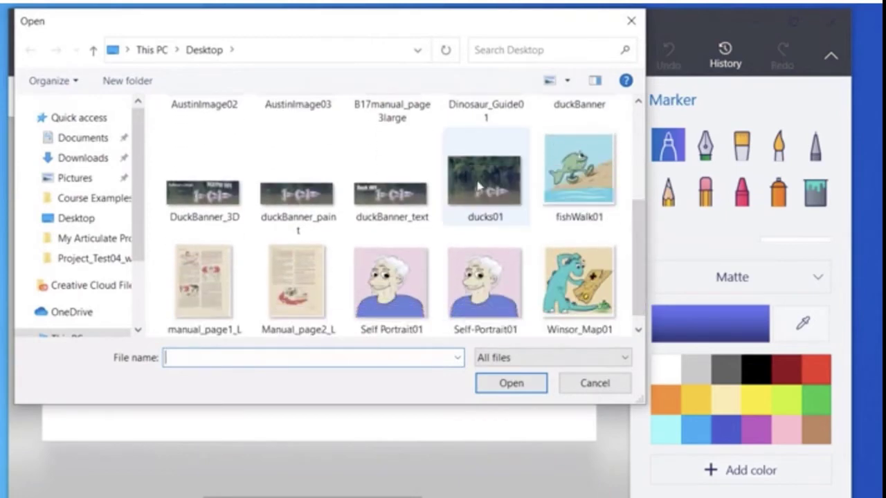
pyautogui.click(478, 194)
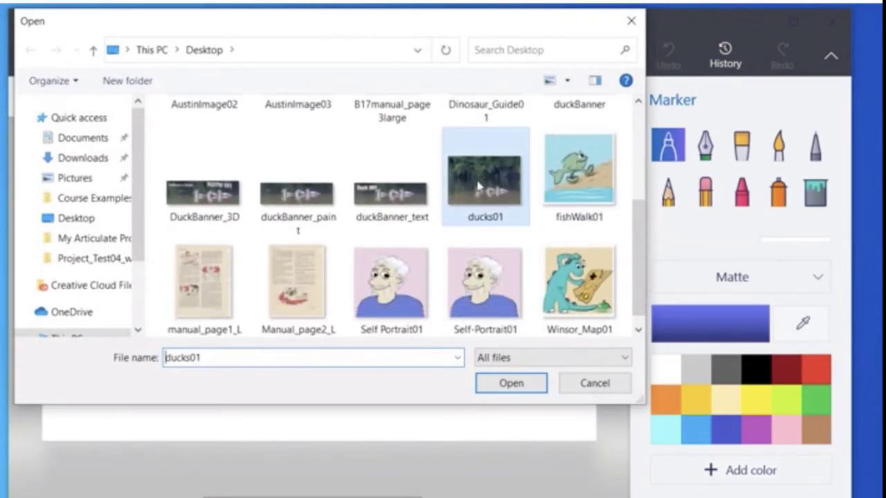
pyautogui.click(510, 387)
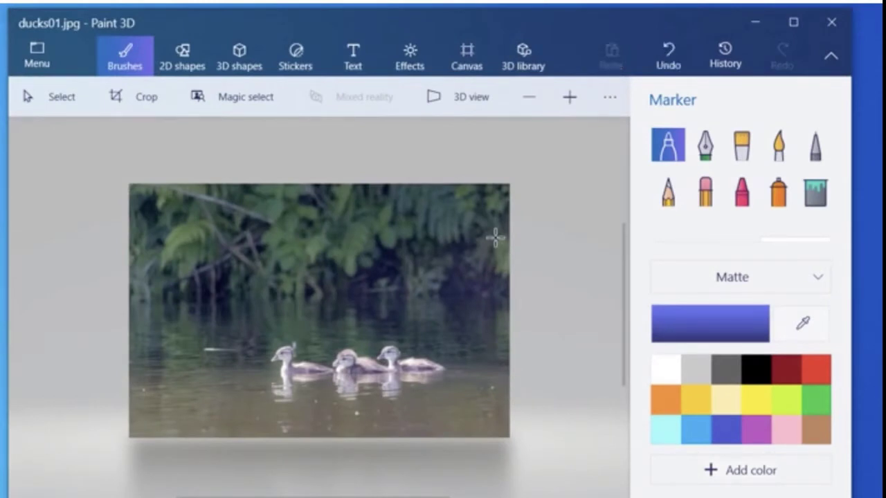
# Try the rectangular Select tool with a test selection, then select and move the whole photo.
pyautogui.click(497, 235)
pyautogui.click(39, 95)
pyautogui.moveTo(360, 247)
pyautogui.mouseDown()
pyautogui.moveTo(301, 240)
pyautogui.moveTo(298, 209)
pyautogui.mouseUp()
pyautogui.click(154, 162)
pyautogui.moveTo(89, 158); pyautogui.dragTo(557, 483)
pyautogui.moveTo(488, 418); pyautogui.dragTo(496, 467)
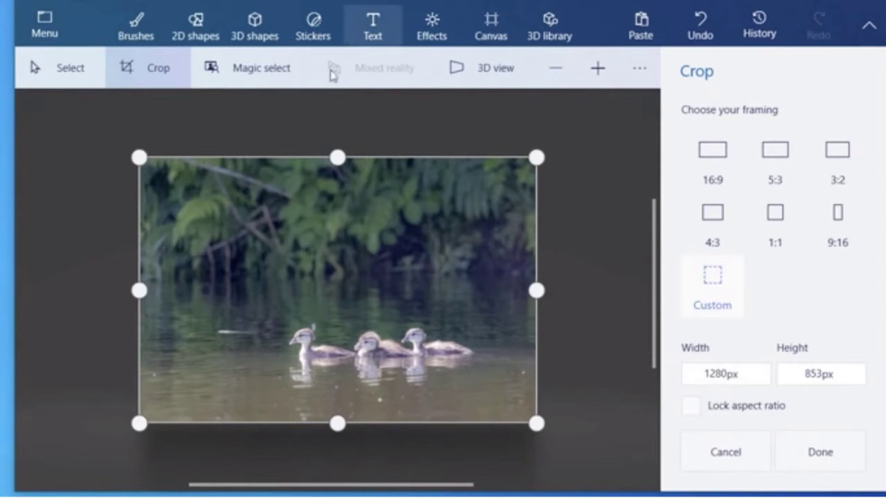
# Narrow the crop frame to a 1280 × 358 px strip over the ducklings, then select the width value.
pyautogui.moveTo(337, 158); pyautogui.dragTo(331, 302)
pyautogui.moveTo(361, 364); pyautogui.dragTo(361, 338)
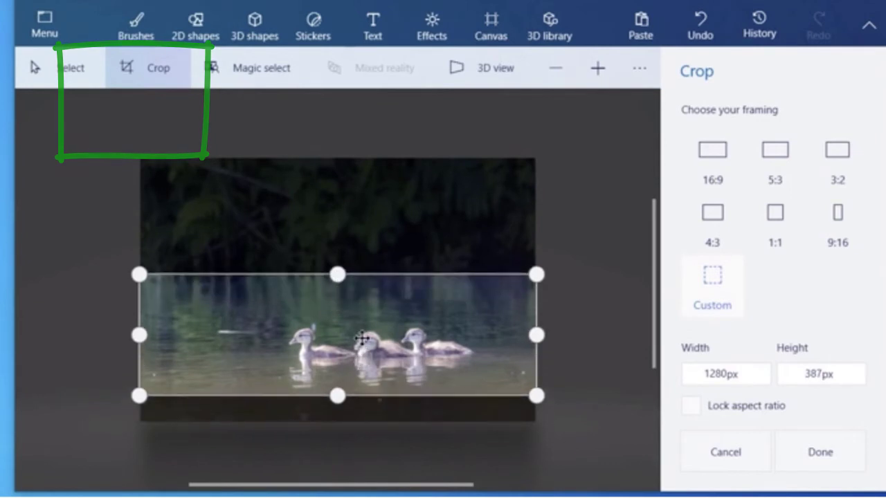
pyautogui.moveTo(337, 274); pyautogui.dragTo(337, 281)
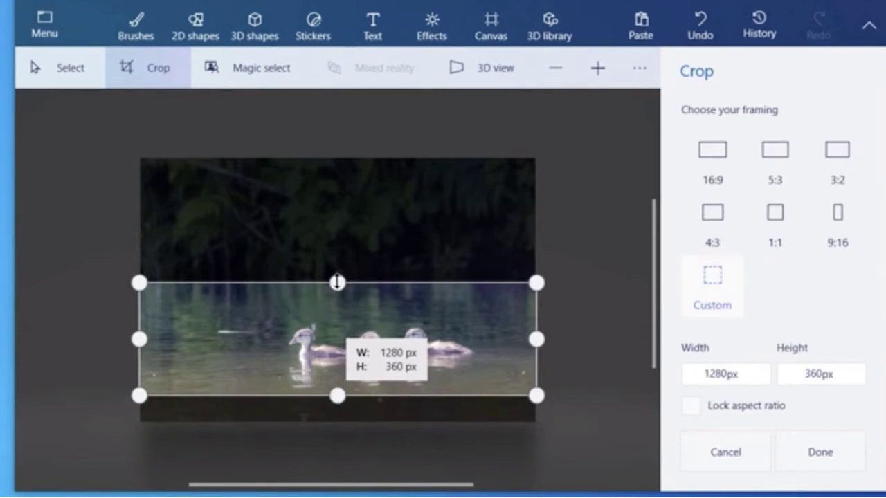
pyautogui.moveTo(337, 282)
pyautogui.mouseDown()
pyautogui.moveTo(337, 291)
pyautogui.moveTo(337, 283)
pyautogui.mouseUp()
pyautogui.click(703, 374)
pyautogui.moveTo(704, 374); pyautogui.dragTo(669, 374)
pyautogui.click(726, 373)
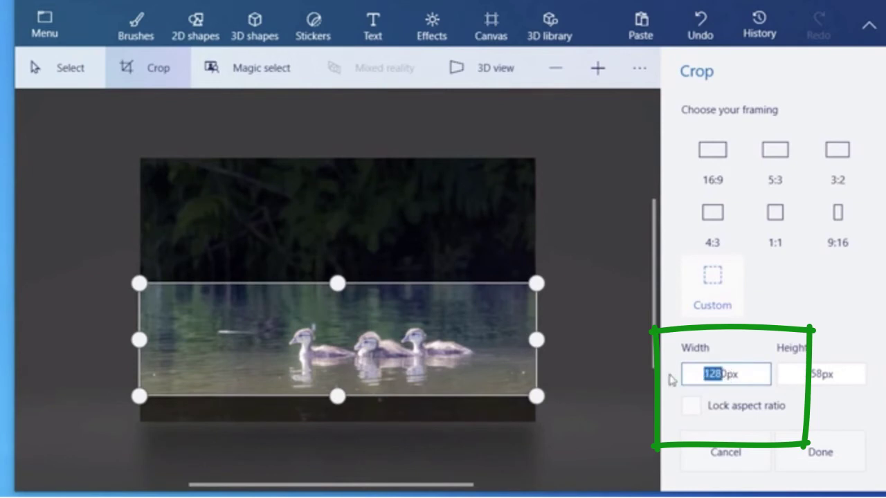
# Set the crop frame to 1098 × 330 px over the ducklings and apply the crop.
pyautogui.write('1')
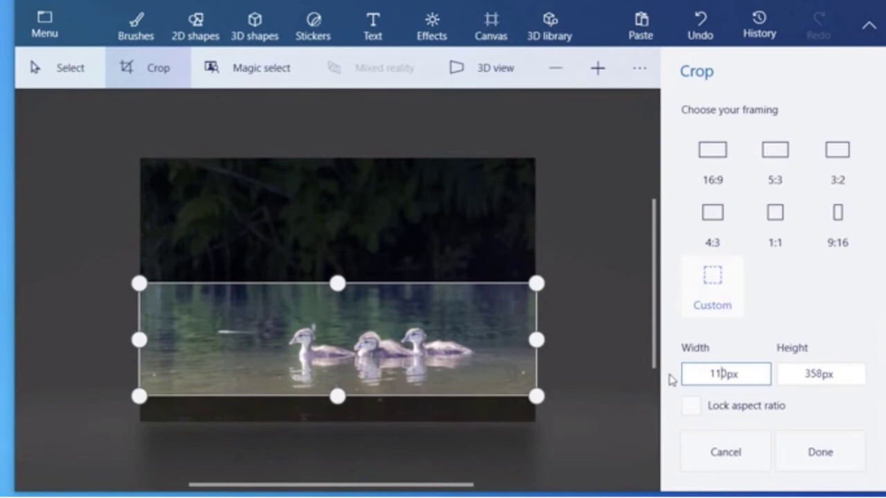
pyautogui.write('10')
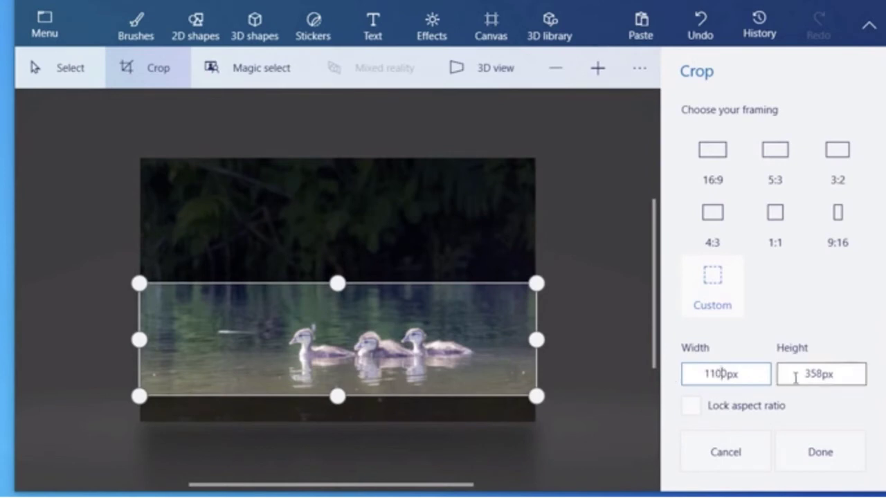
pyautogui.click(803, 375)
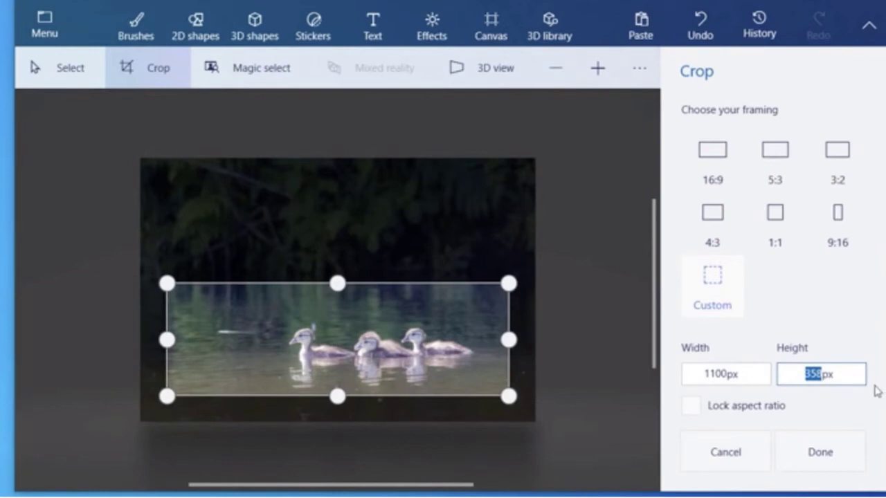
pyautogui.write('30')
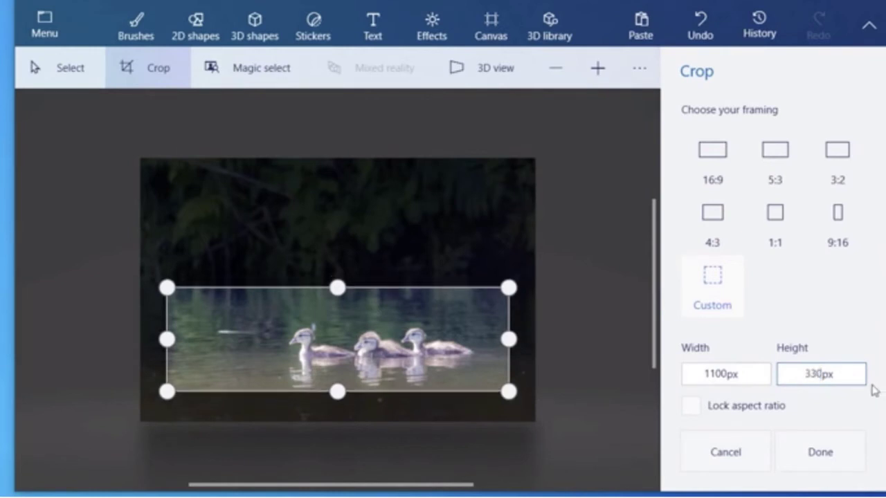
pyautogui.moveTo(513, 286)
pyautogui.mouseDown()
pyautogui.moveTo(494, 298)
pyautogui.moveTo(514, 286)
pyautogui.mouseUp()
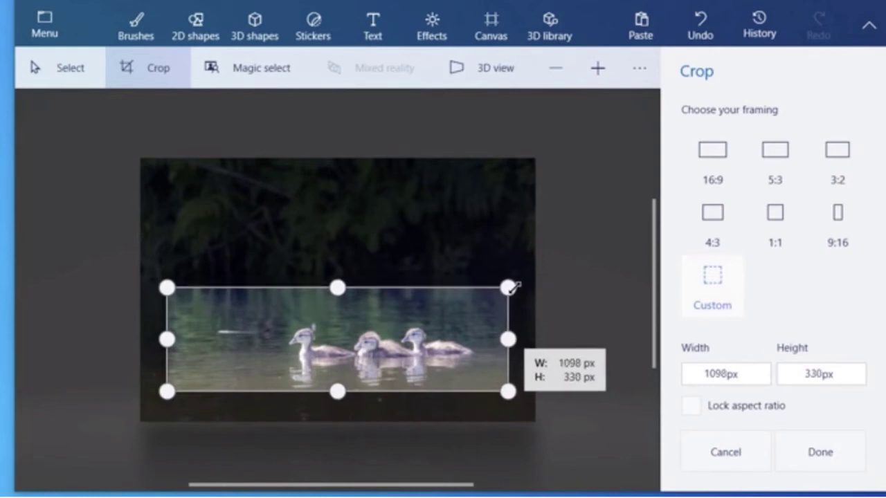
pyautogui.moveTo(475, 307)
pyautogui.mouseDown()
pyautogui.moveTo(490, 301)
pyautogui.moveTo(489, 311)
pyautogui.moveTo(474, 312)
pyautogui.mouseUp()
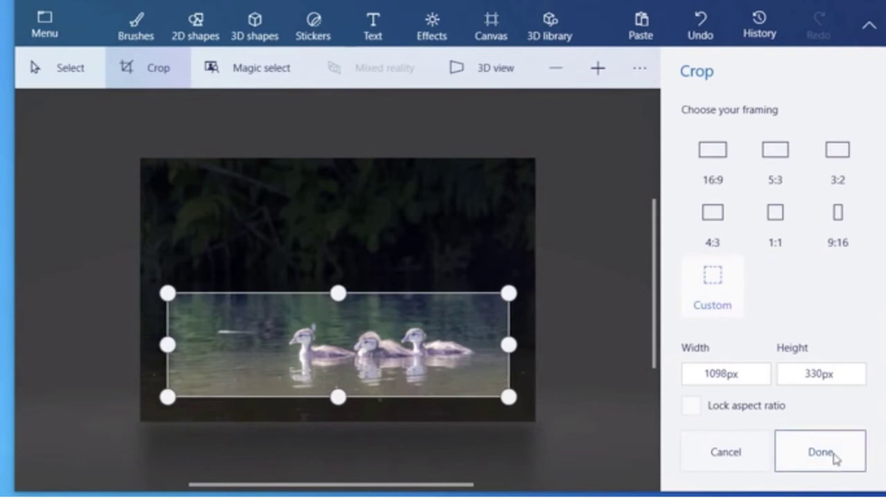
pyautogui.click(820, 452)
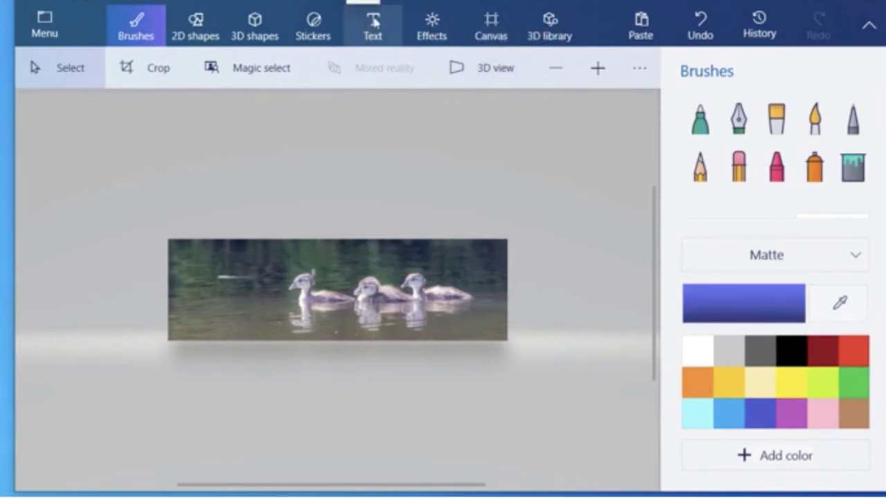
# Switch to the Text tool to show the 2D text settings.
pyautogui.click(372, 26)
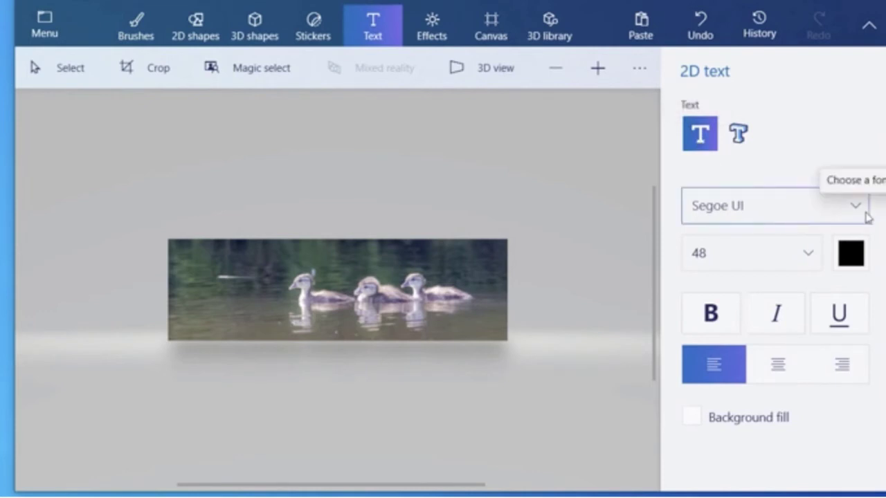
# Change the text font to Ravie and the text colour to white, keeping size 48.
pyautogui.click(860, 210)
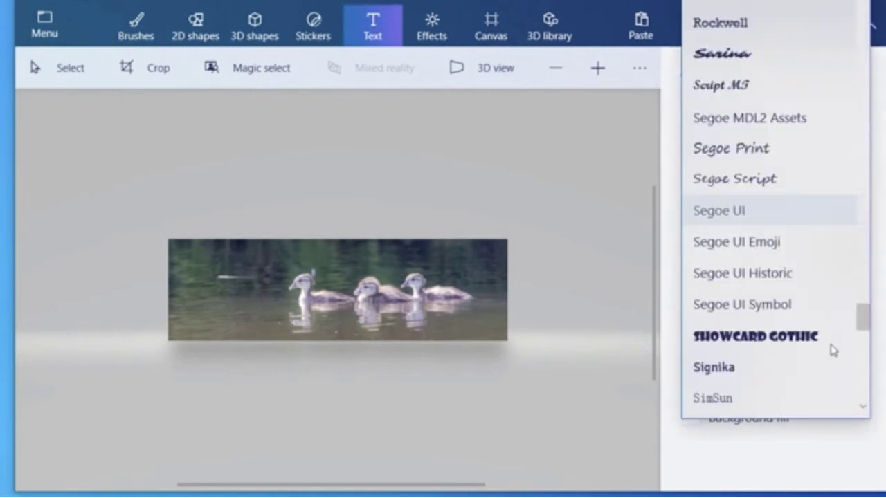
pyautogui.scroll(1, 862, 313)
pyautogui.scroll(3, 862, 313)
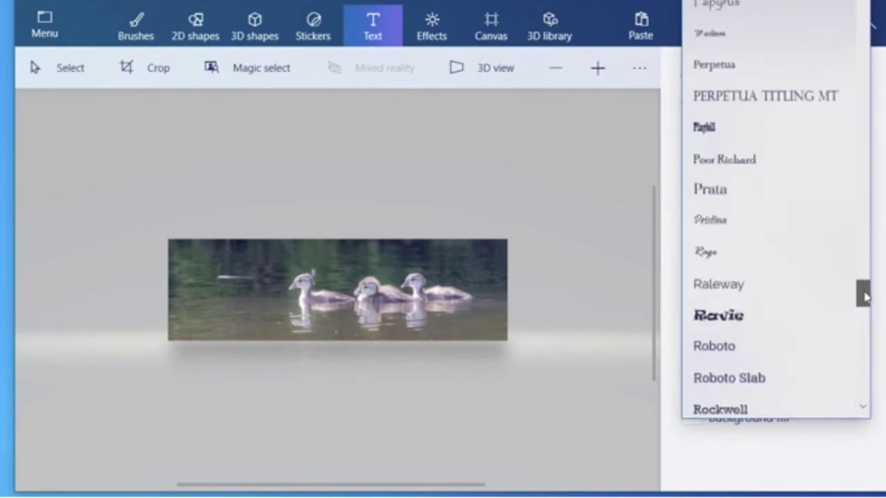
pyautogui.click(747, 291)
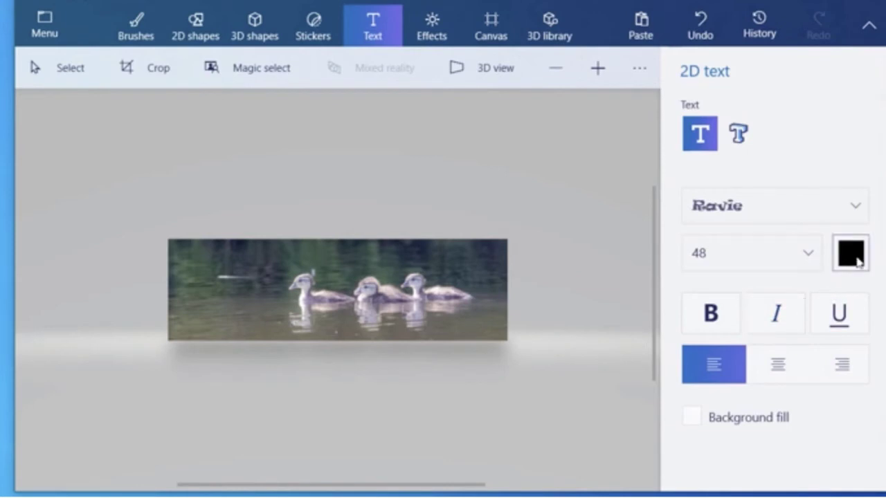
pyautogui.click(857, 257)
pyautogui.click(678, 316)
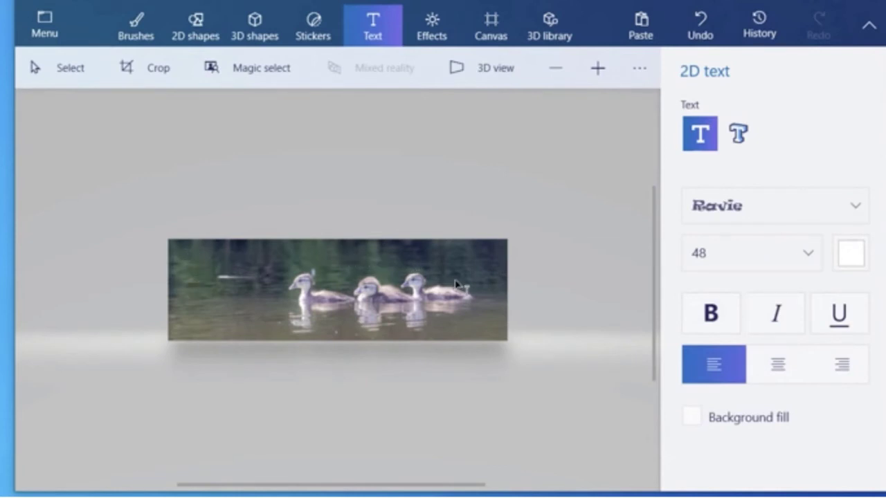
# Add a 'Math 101' text box, widen it, move it to the top-left corner, and commit it.
pyautogui.moveTo(196, 249); pyautogui.dragTo(403, 283)
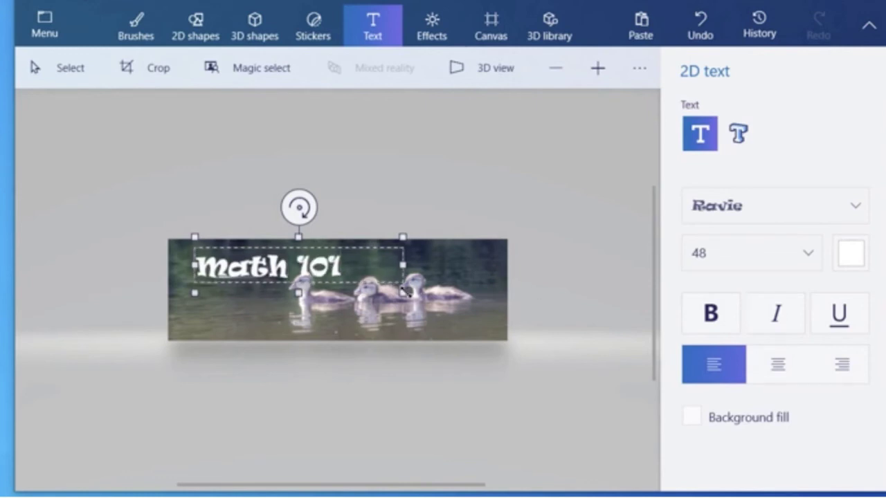
pyautogui.moveTo(404, 292); pyautogui.dragTo(415, 296)
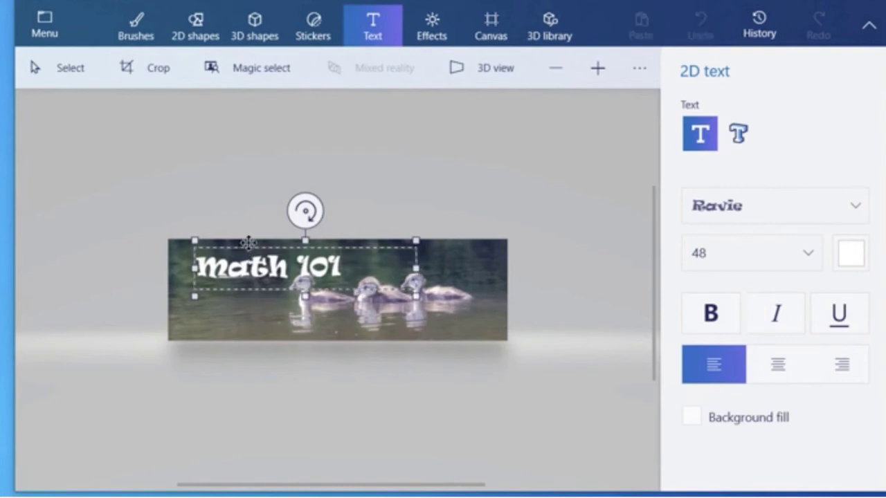
pyautogui.moveTo(247, 242); pyautogui.dragTo(224, 237)
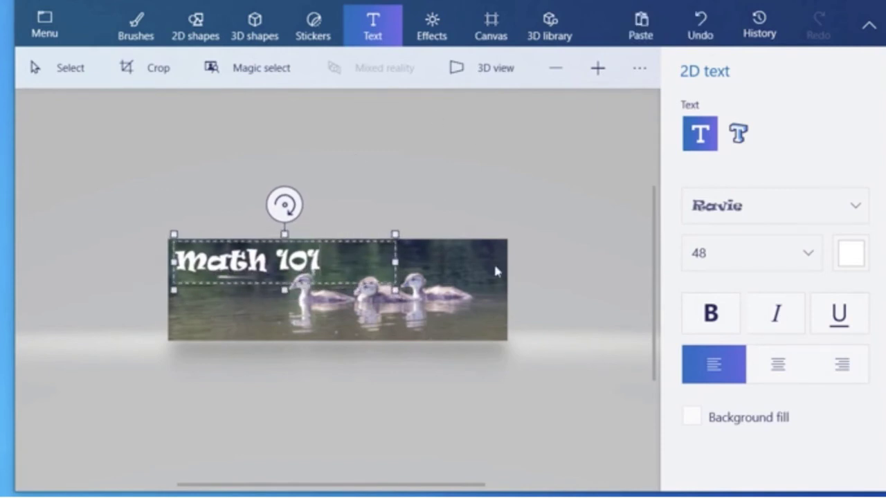
pyautogui.click(503, 174)
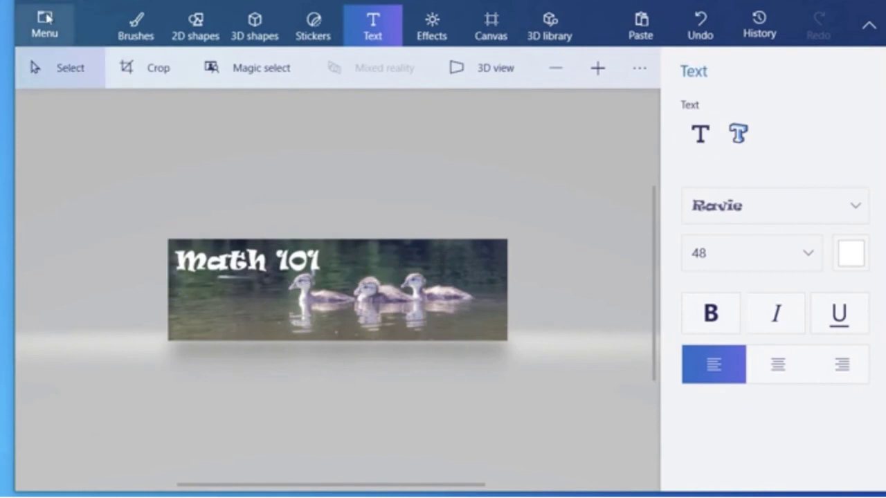
# Save a copy of the banner as a JPEG image, replacing the file name with 'duckBanner0'.
pyautogui.click(45, 22)
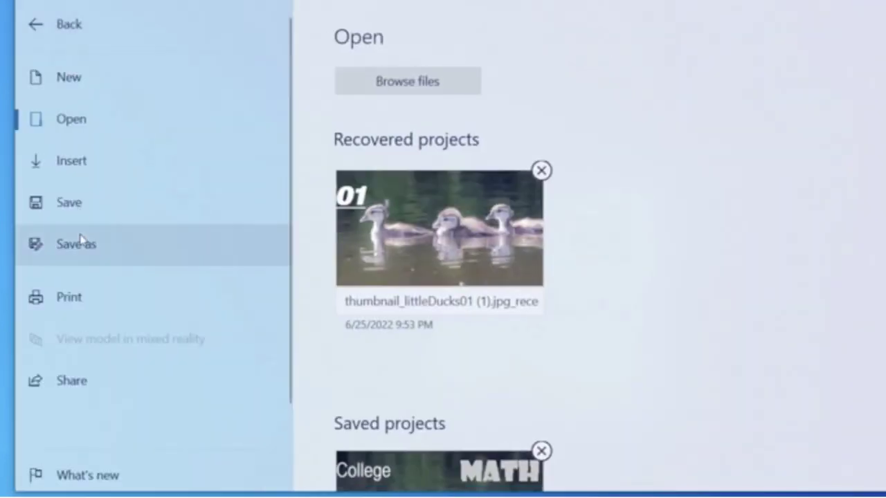
pyautogui.click(81, 239)
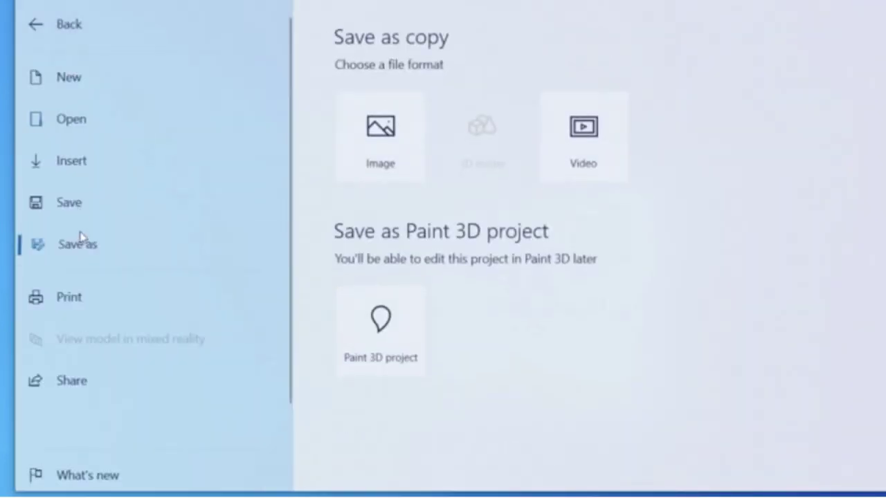
pyautogui.click(381, 135)
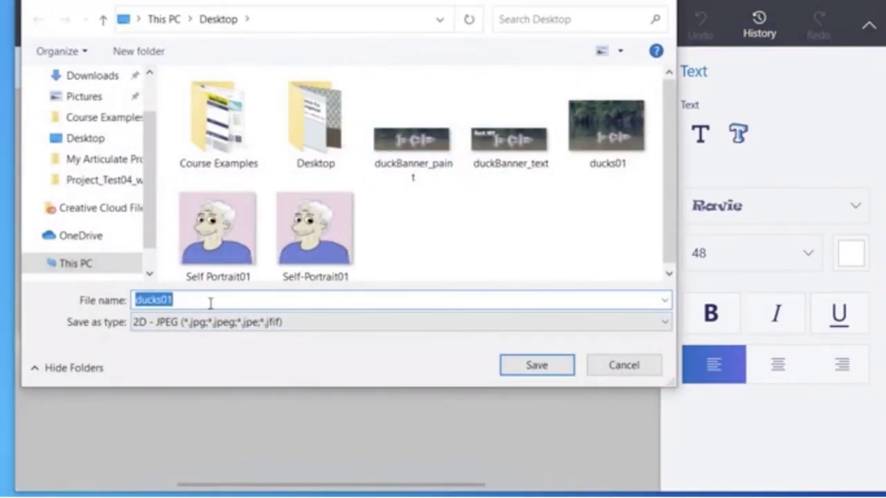
pyautogui.moveTo(210, 302); pyautogui.dragTo(85, 284)
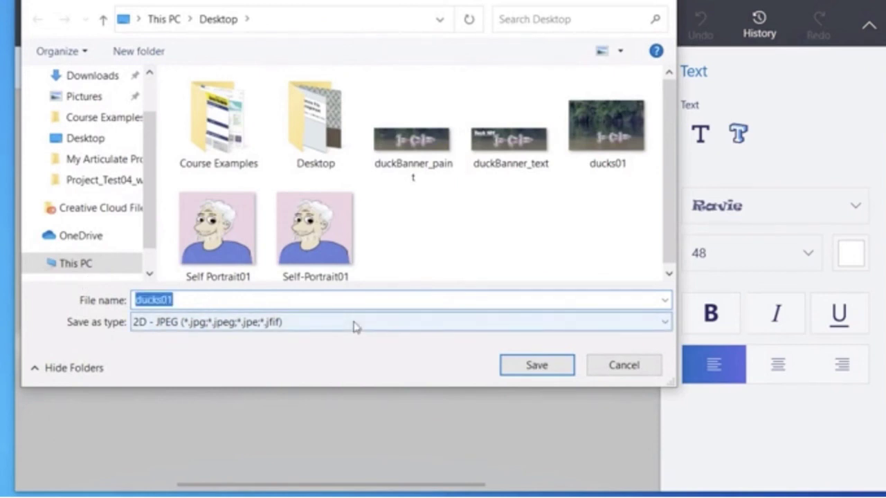
pyautogui.write('duckBann')
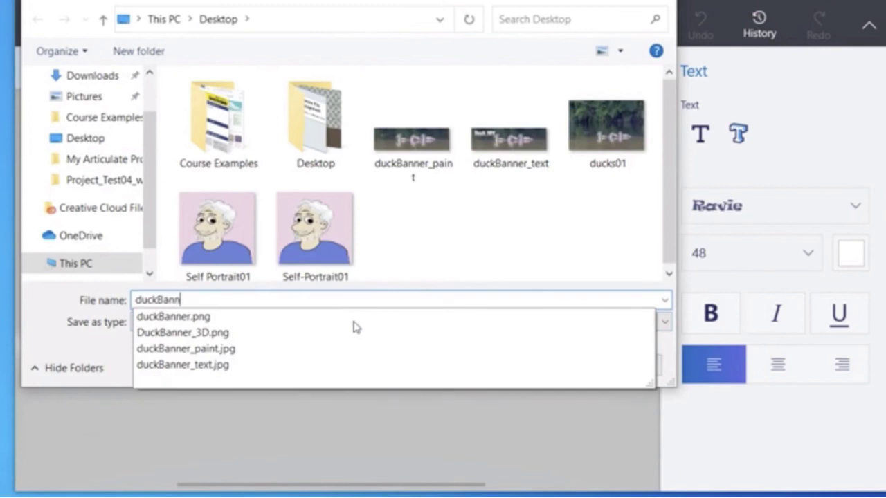
pyautogui.write('er04')
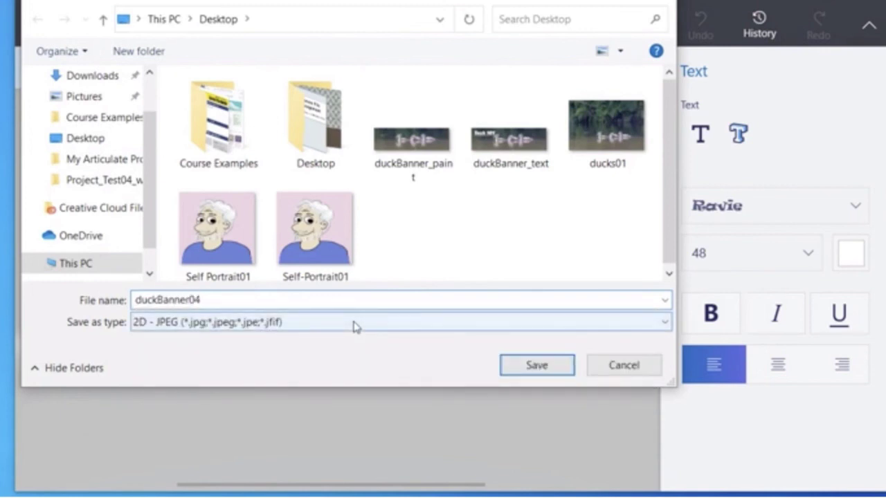